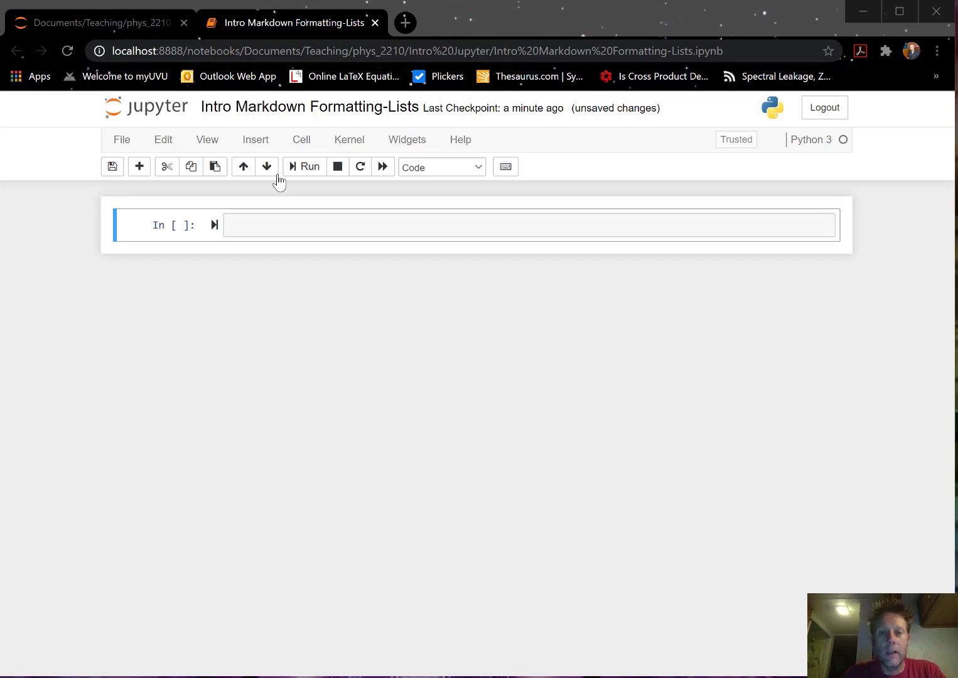
Step: Make the first cell Markdown with '# Create Lists in Jupyter' and a '***' rule, then render it
left_click(480, 169)
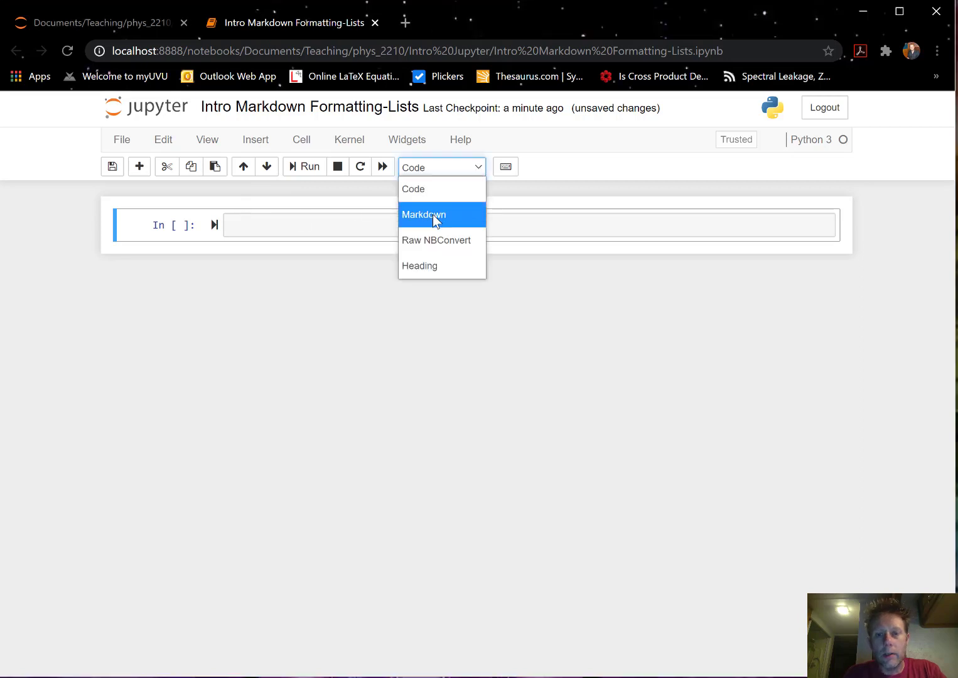
left_click(250, 228)
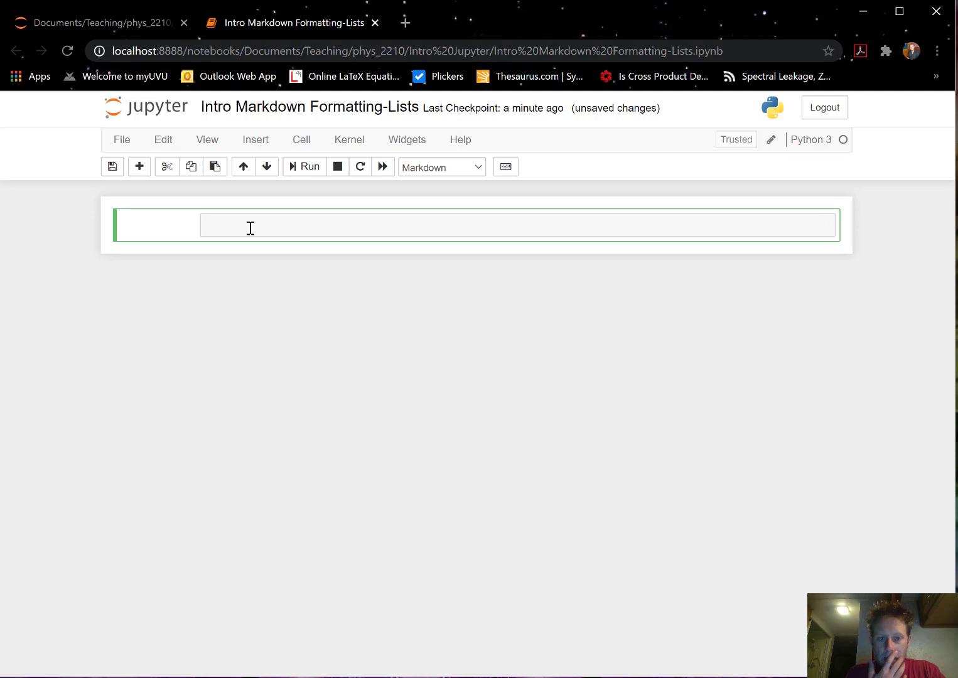
type("# ")
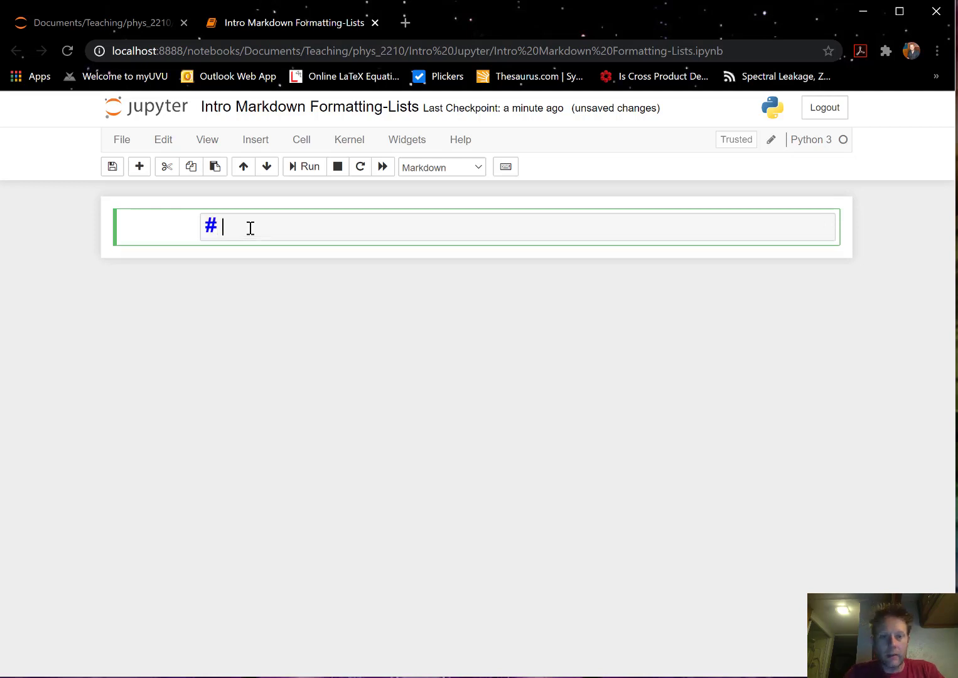
type("Create ")
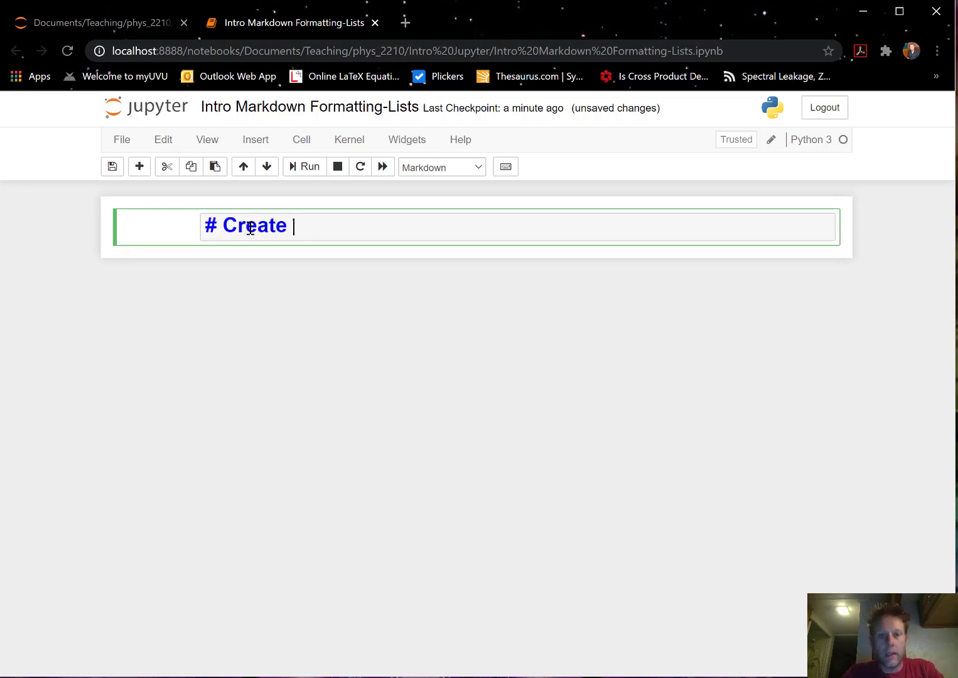
type("Lists in ")
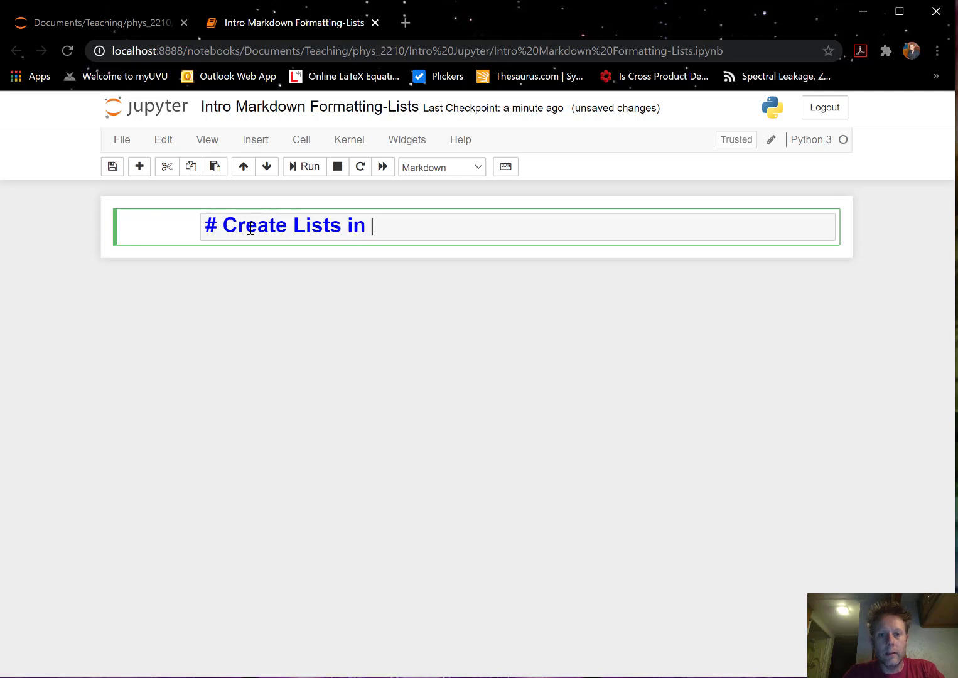
type("Jupyter")
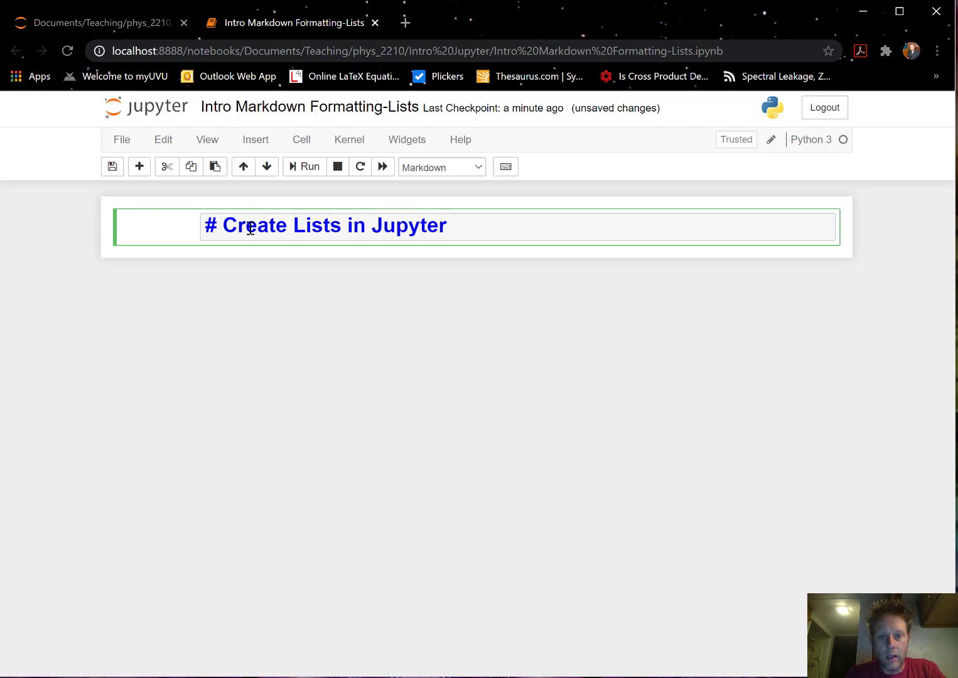
key("Return")
type("***")
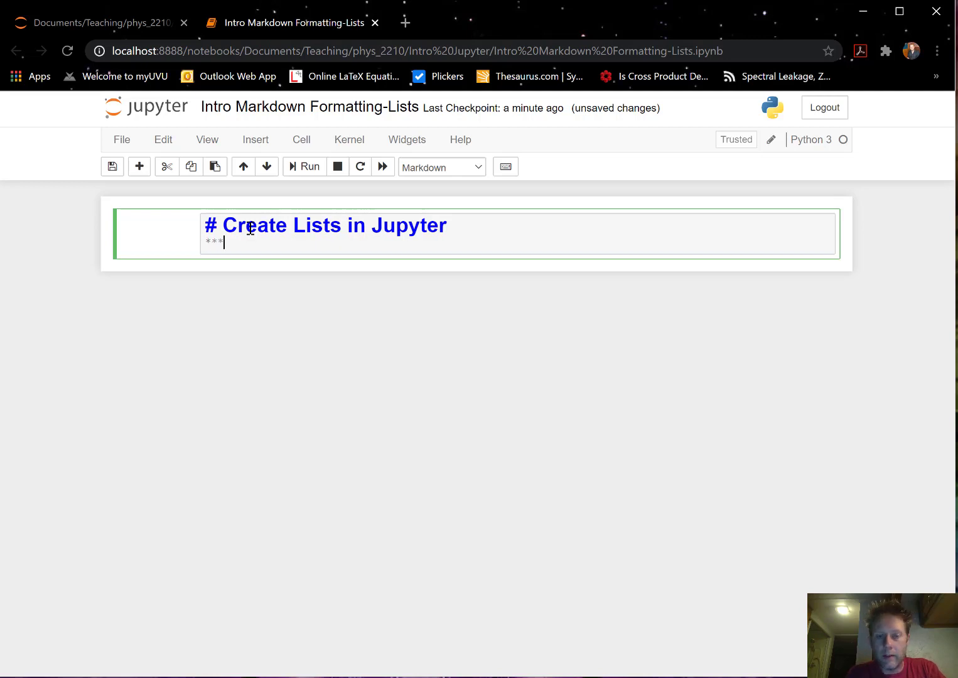
key("shift+Return")
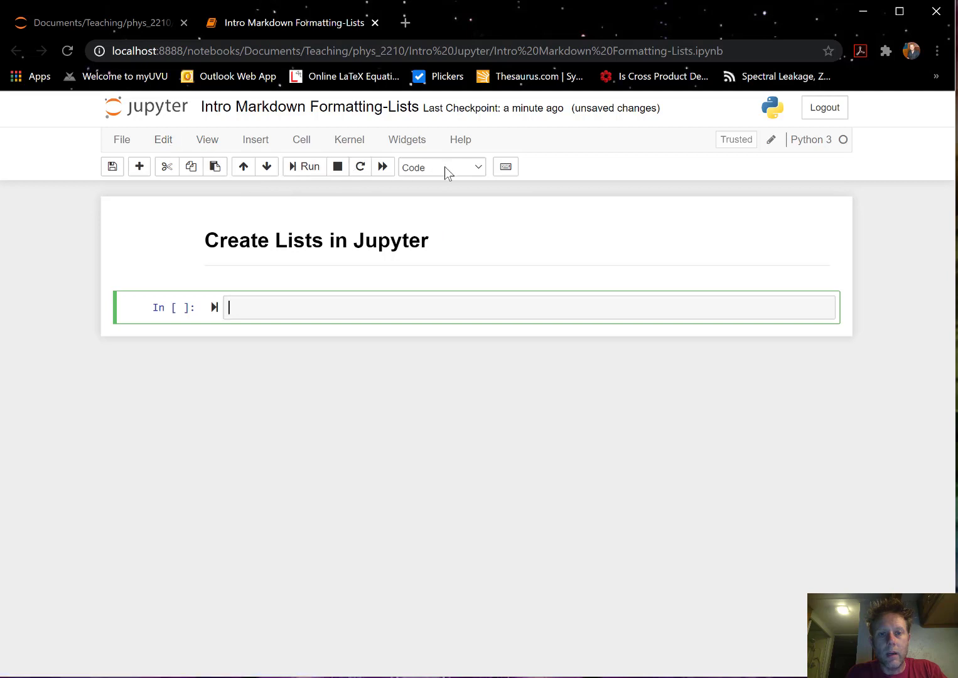
Step: Make the second cell Markdown holding the '## Ordered List' subheading, with a new line below
left_click(481, 171)
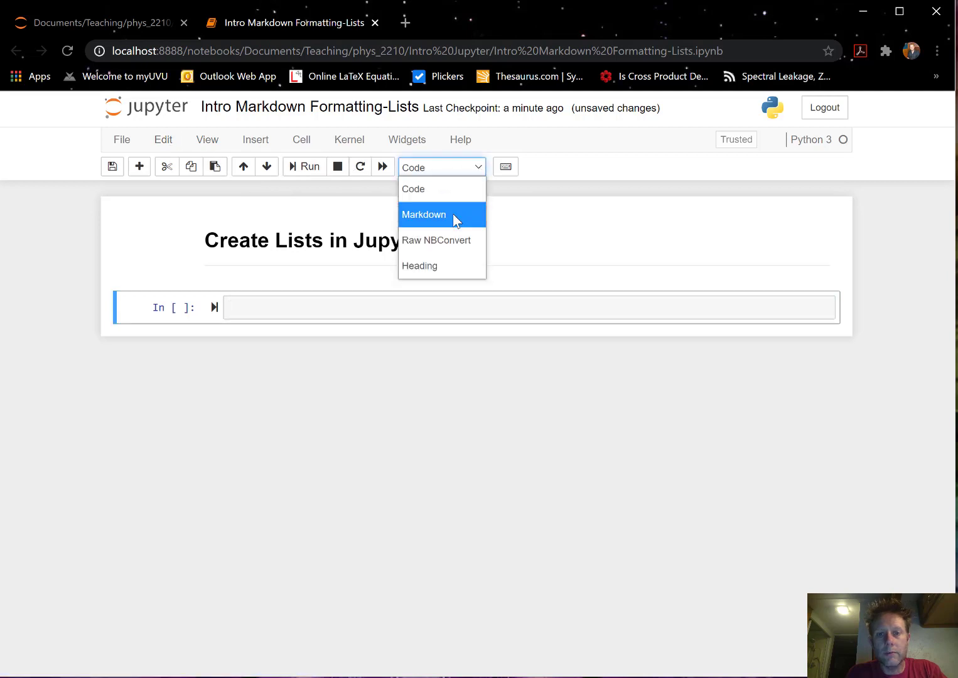
left_click(453, 213)
left_click(234, 307)
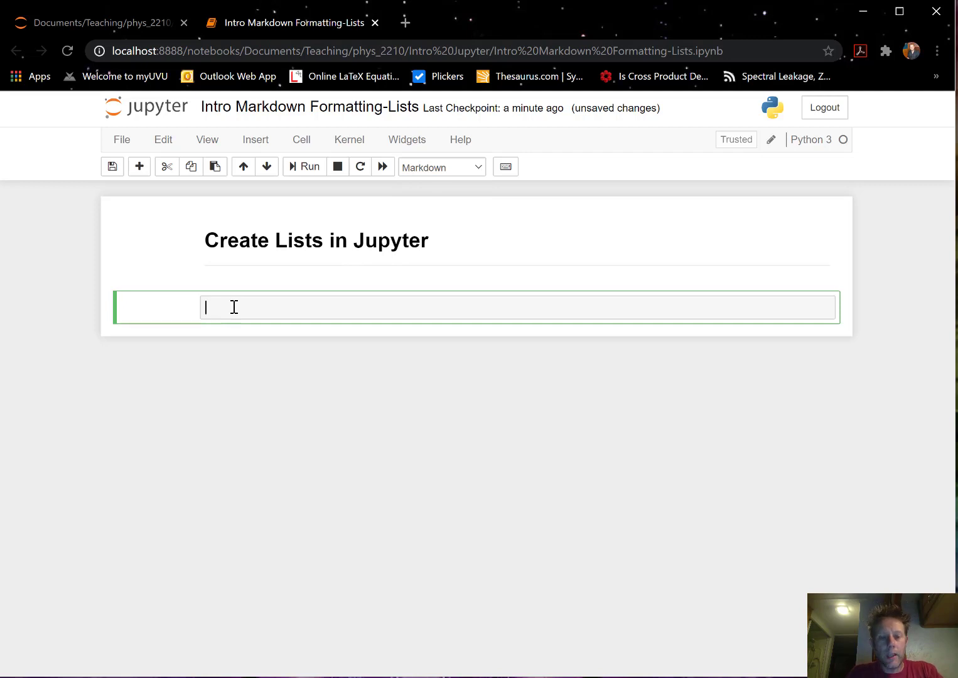
type("##")
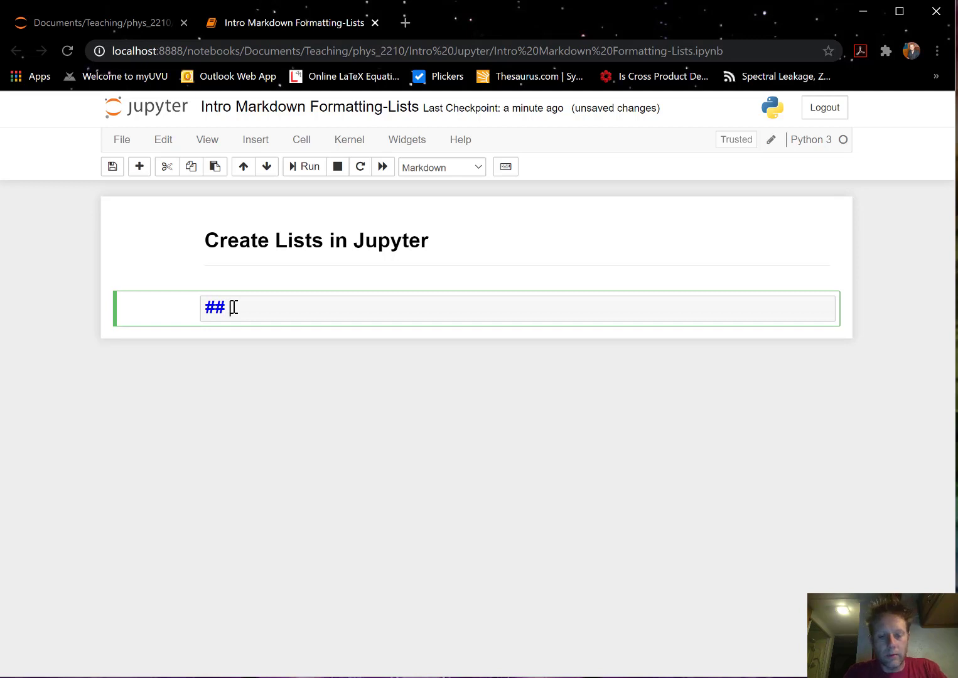
type(" Order")
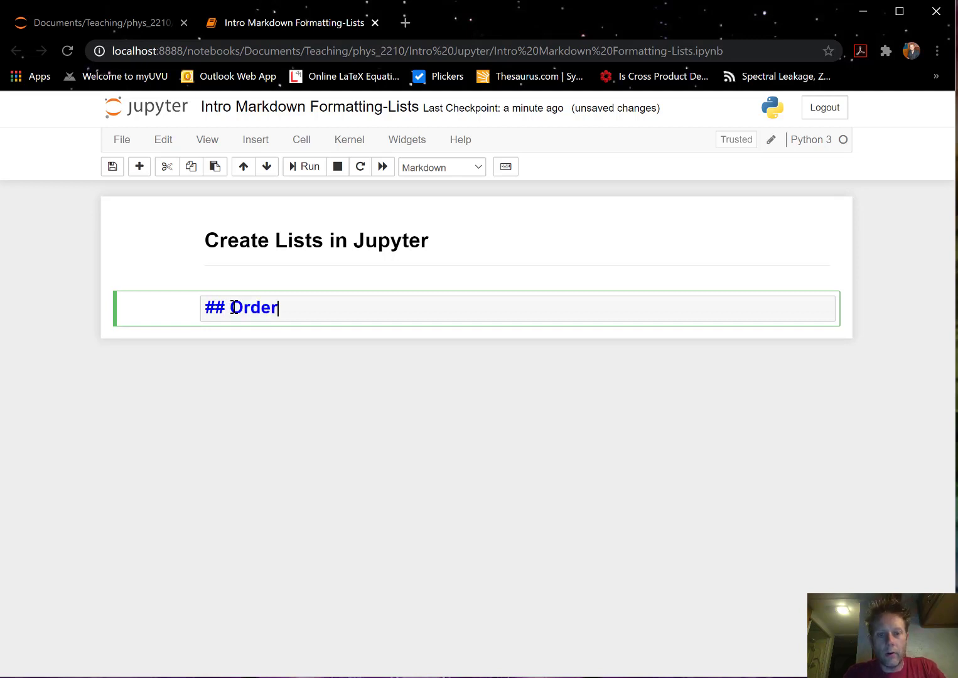
type("ed L")
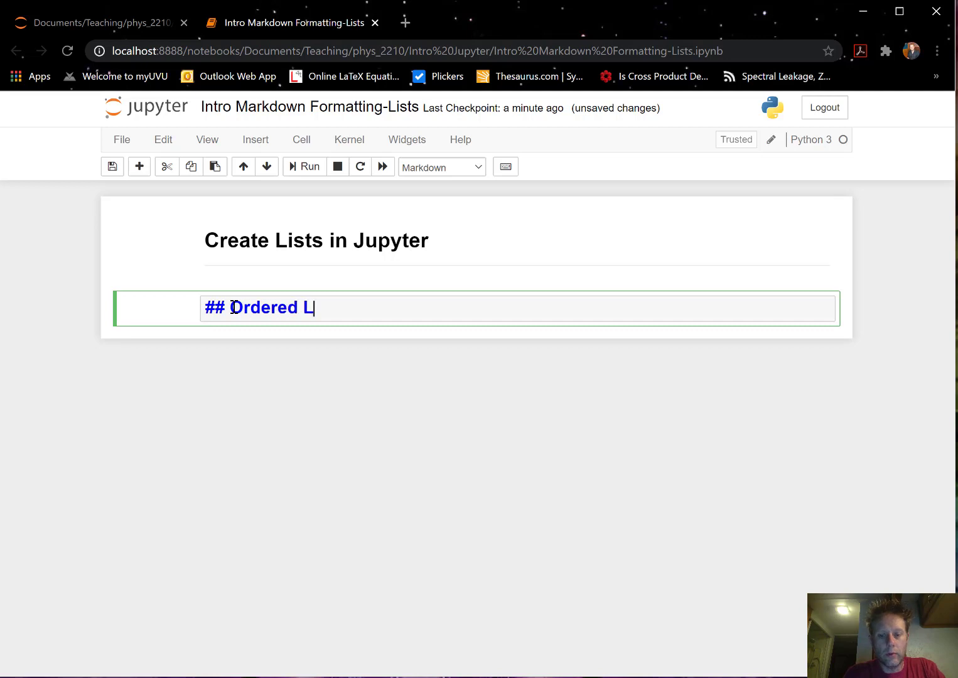
type("ist")
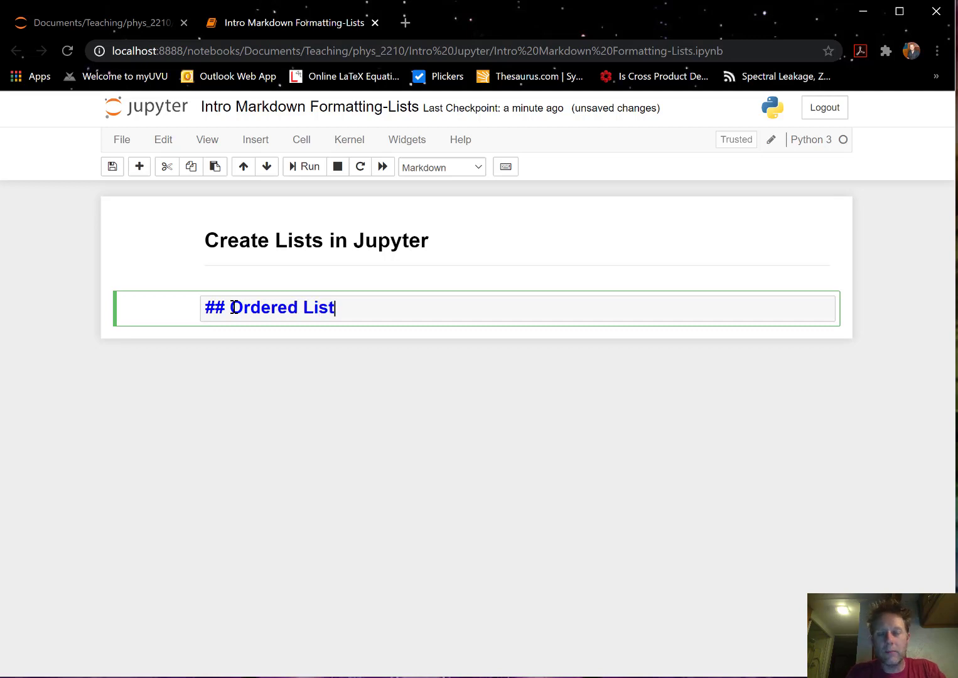
key("Return")
key("Return")
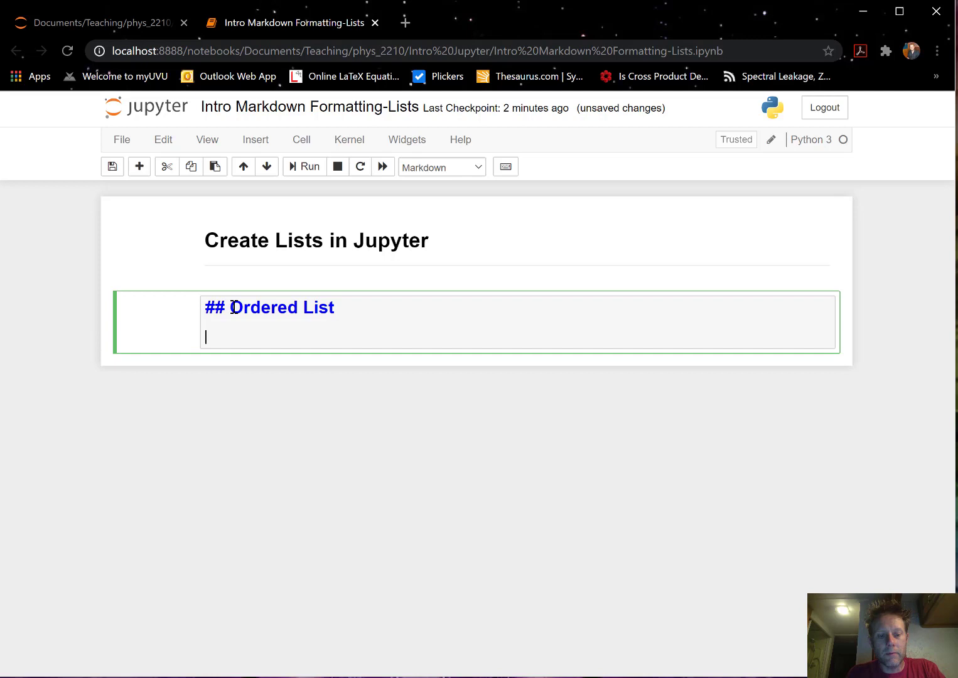
type("1.")
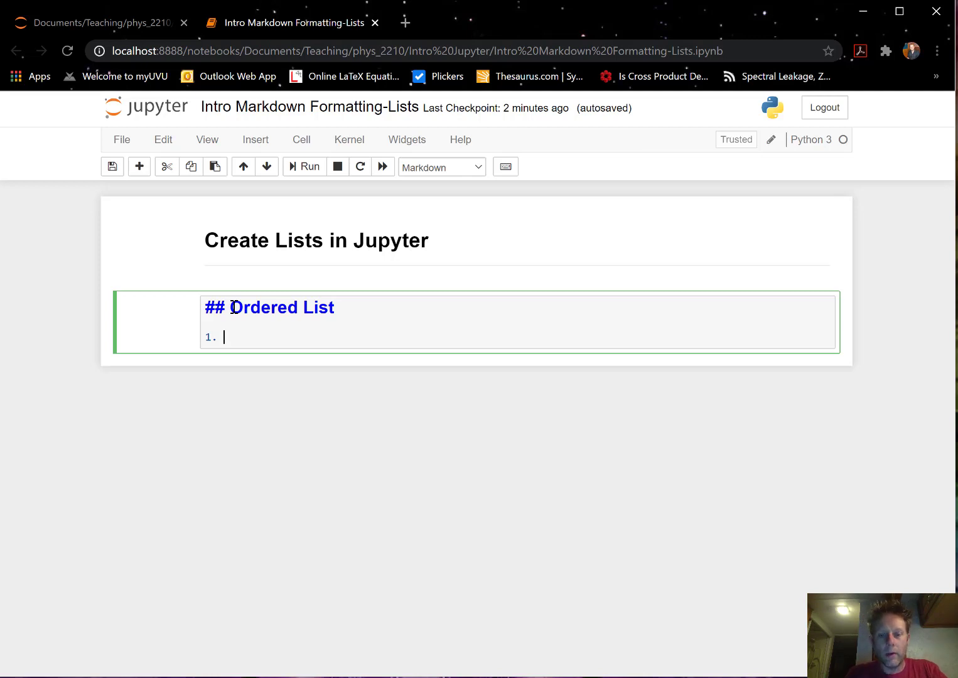
type("Item A")
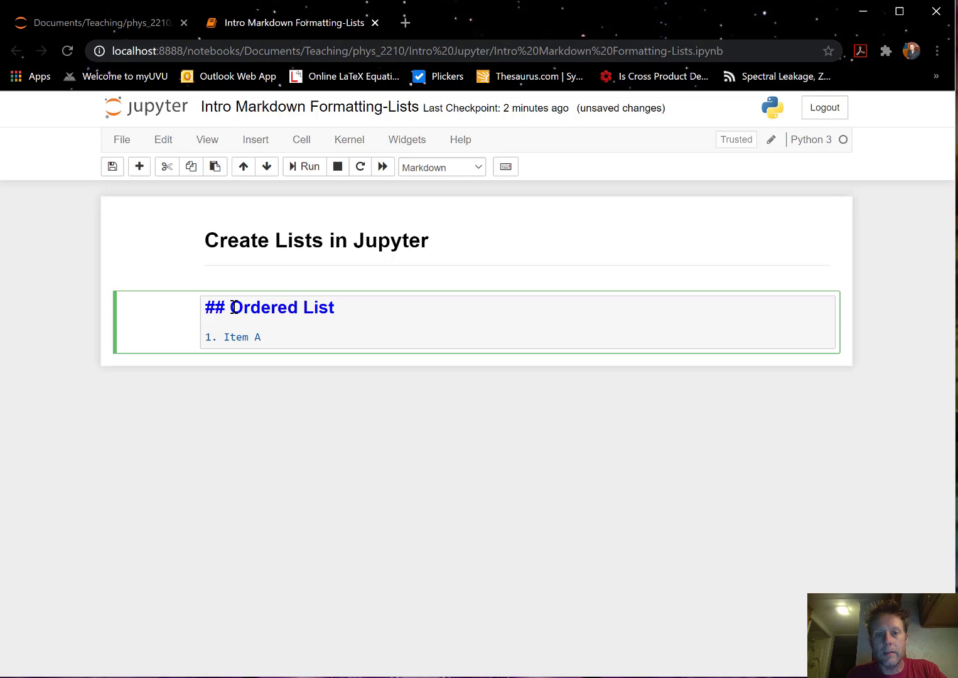
Step: Add ordered Items A, B and C, correct the 'Item C' typo, and render the cell
key("Return")
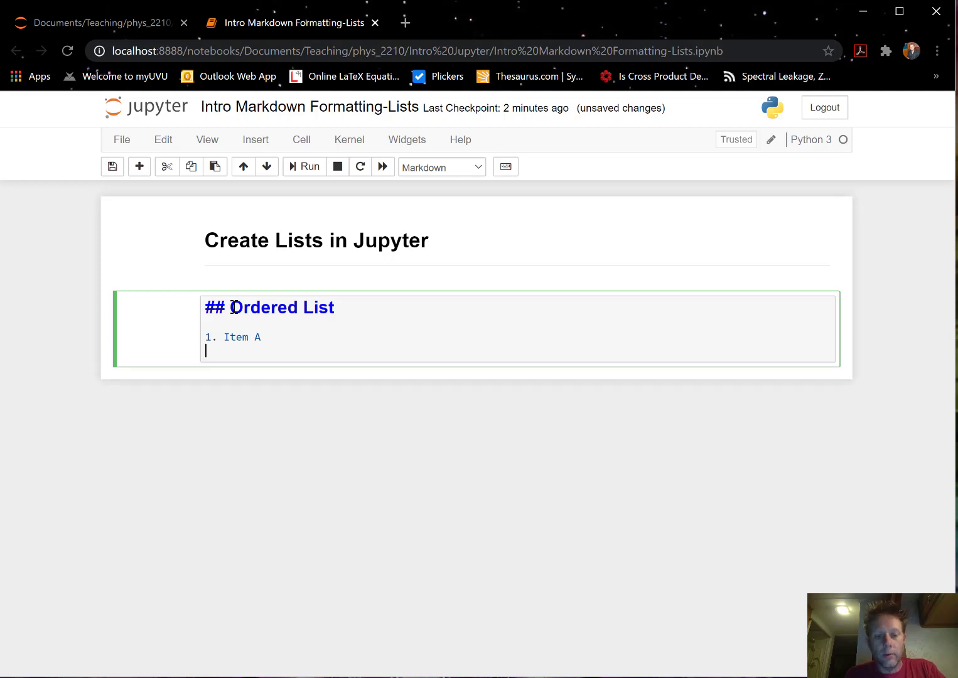
type("2.")
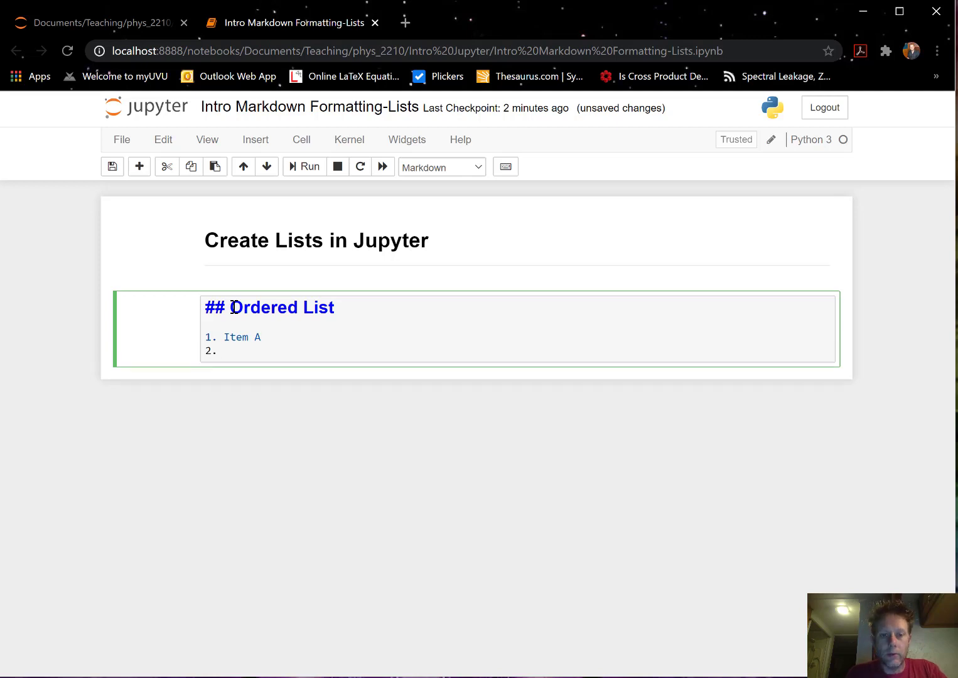
type(" It")
type("em B")
key("Return")
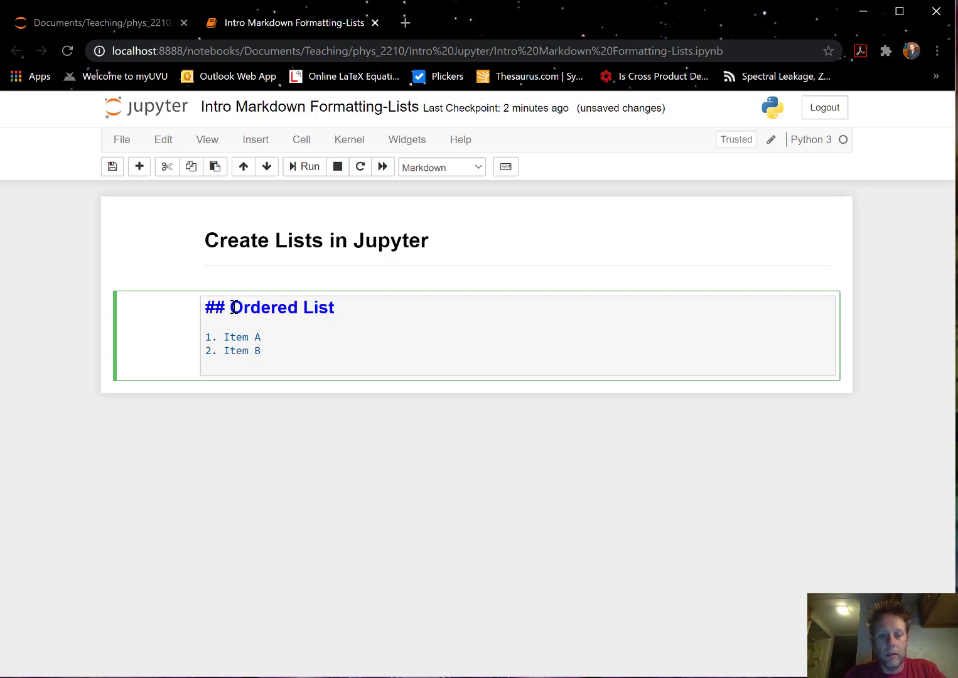
type("3. Itam")
key("BackSpace")
key("BackSpace")
key("BackSpace")
type("em C")
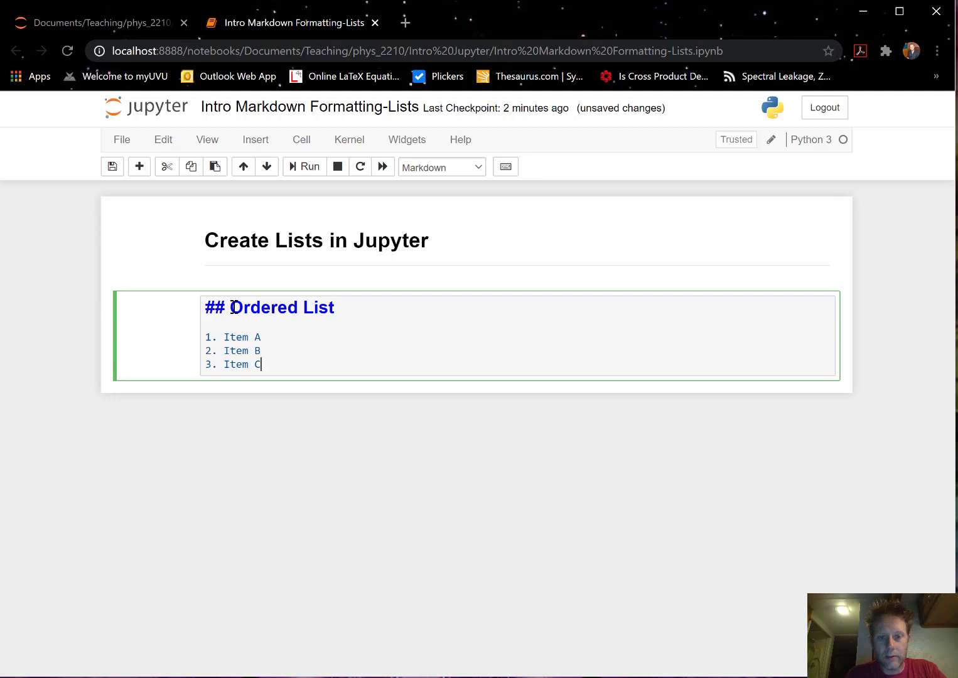
key("shift+Return")
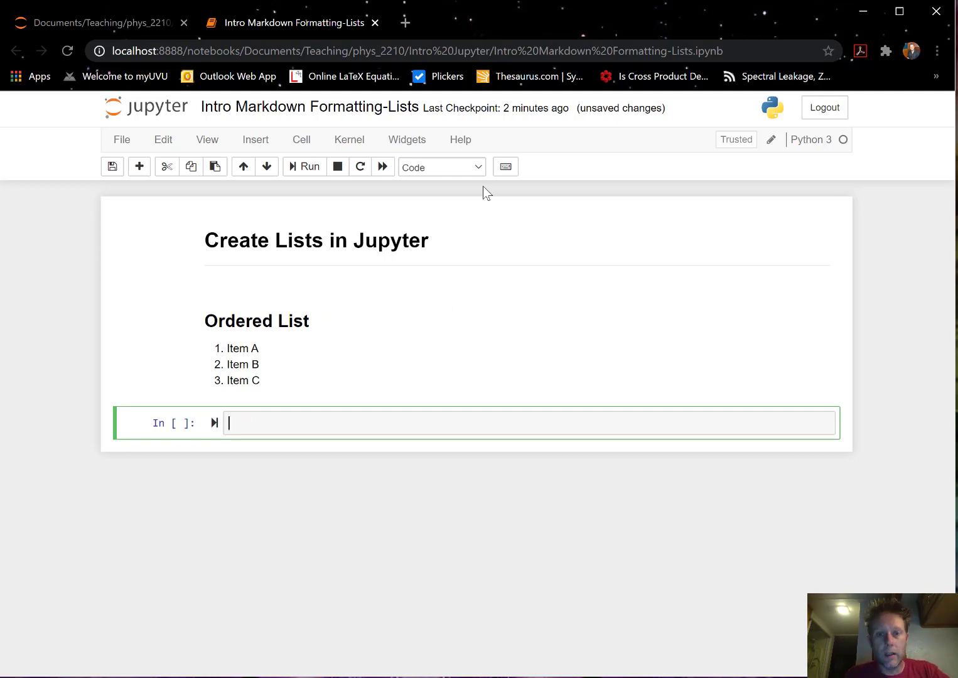
Step: Render a Markdown cell containing a '---' horizontal divider below the ordered list
left_click(481, 167)
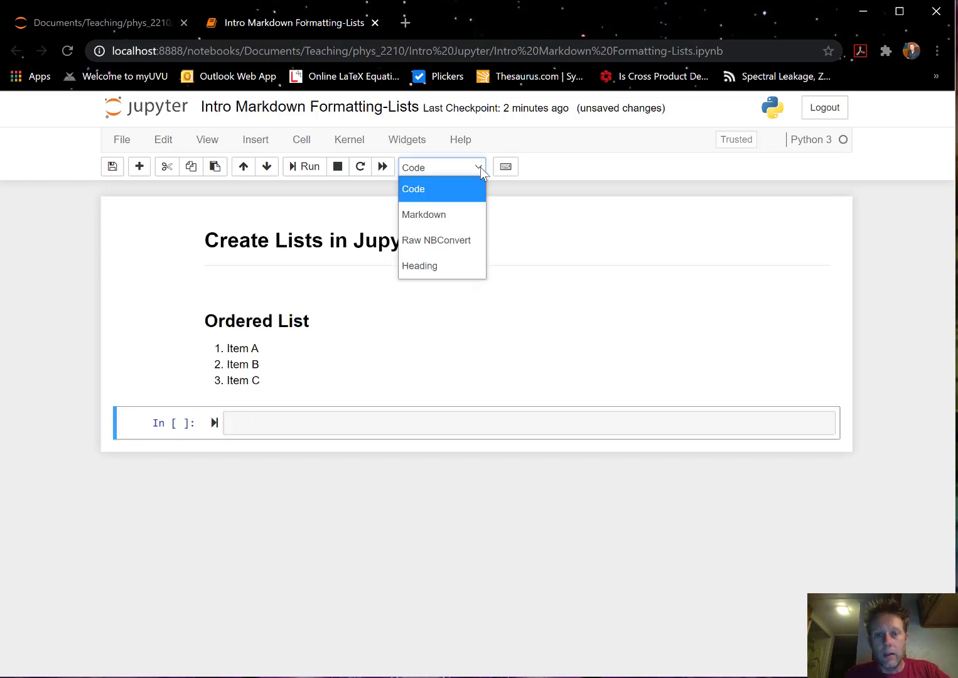
left_click(452, 213)
left_click(275, 423)
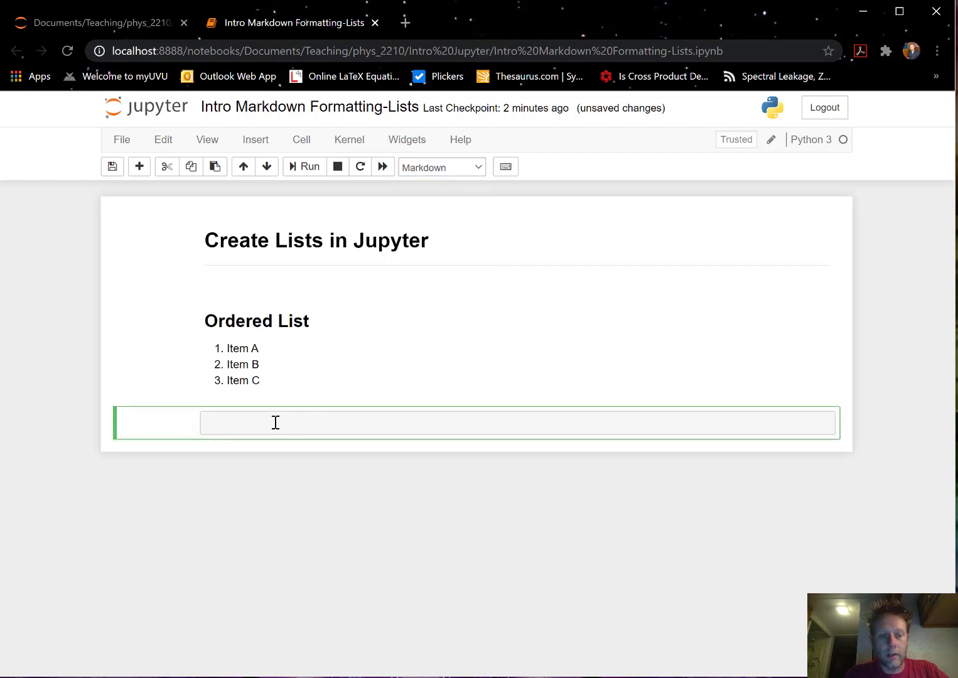
type("---")
key("shift+Return")
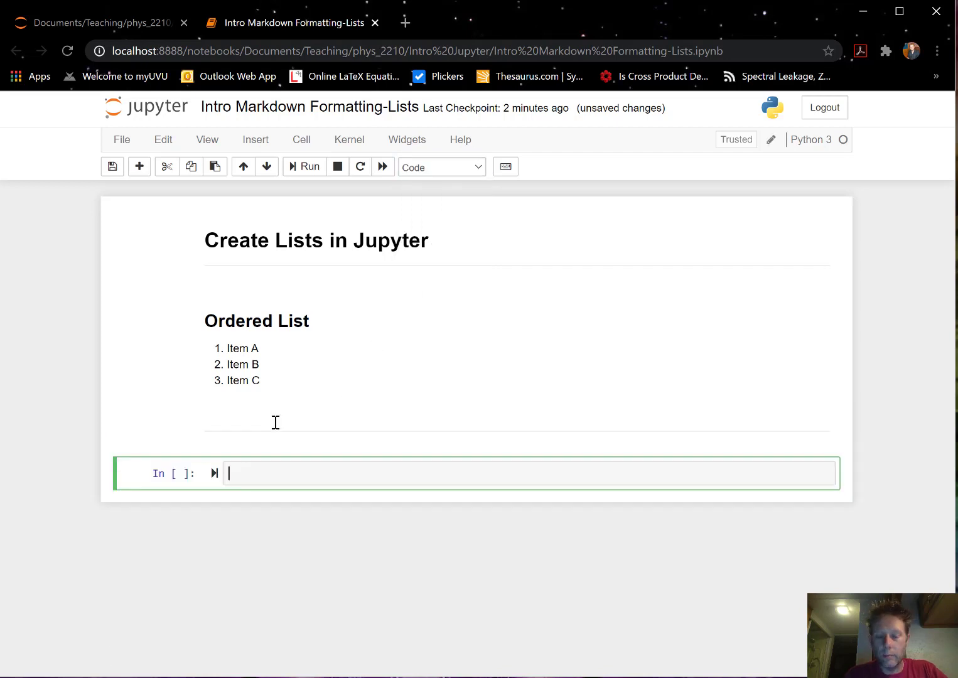
Step: Switch the following empty cell to Markdown and start editing it
left_click(479, 167)
left_click(452, 212)
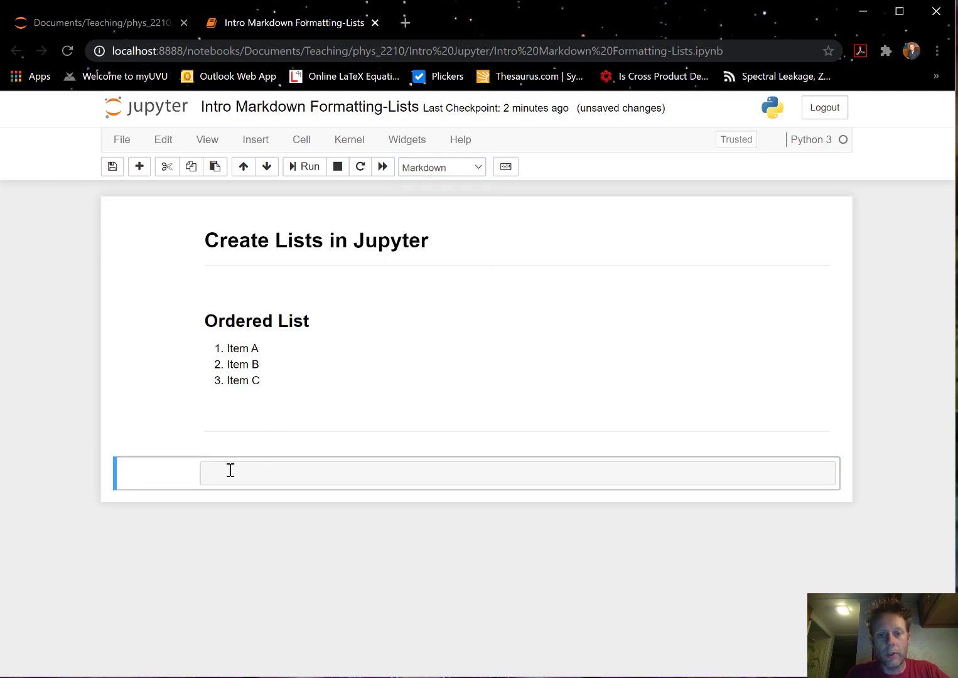
left_click(230, 470)
type("Bullet")
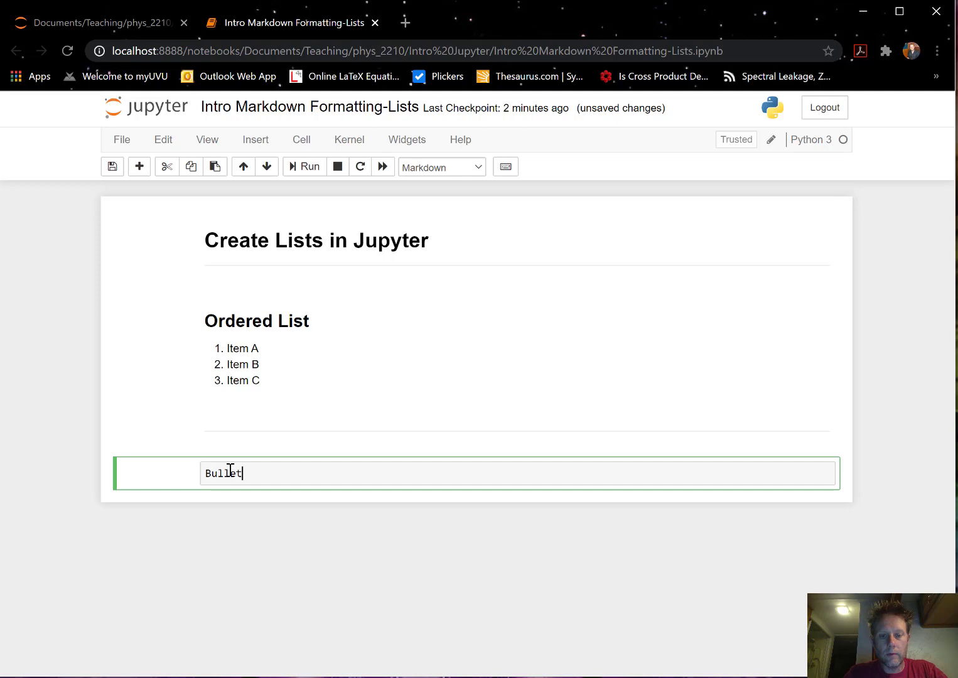
Step: Replace the stray 'Bullet' text with '## Bullet List' and begin a '*' bullet below
key("BackSpace")
key("BackSpace")
key("BackSpace")
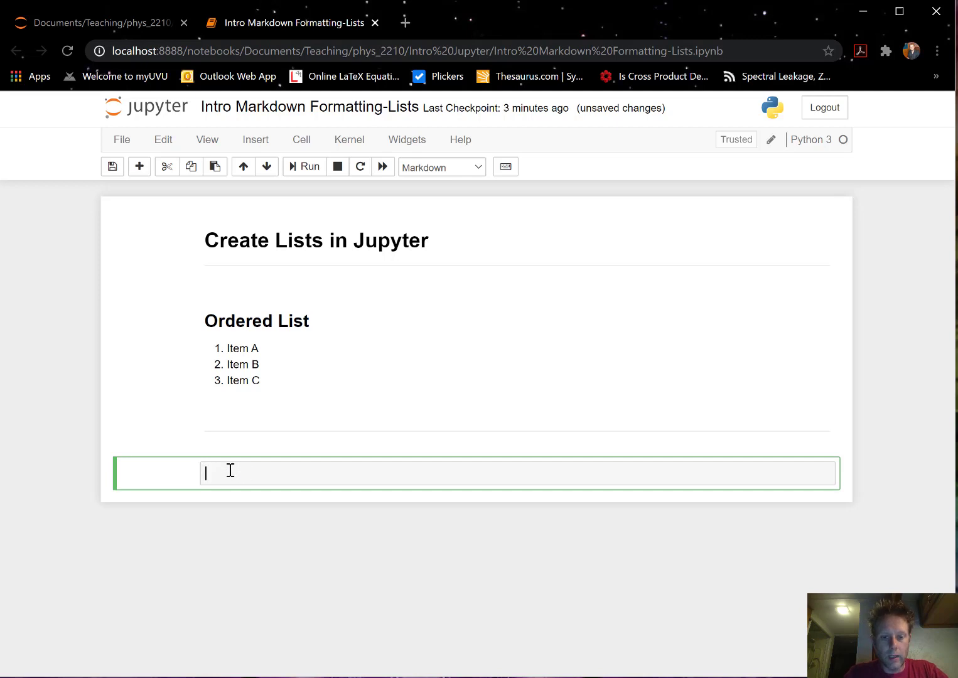
type("## Bu")
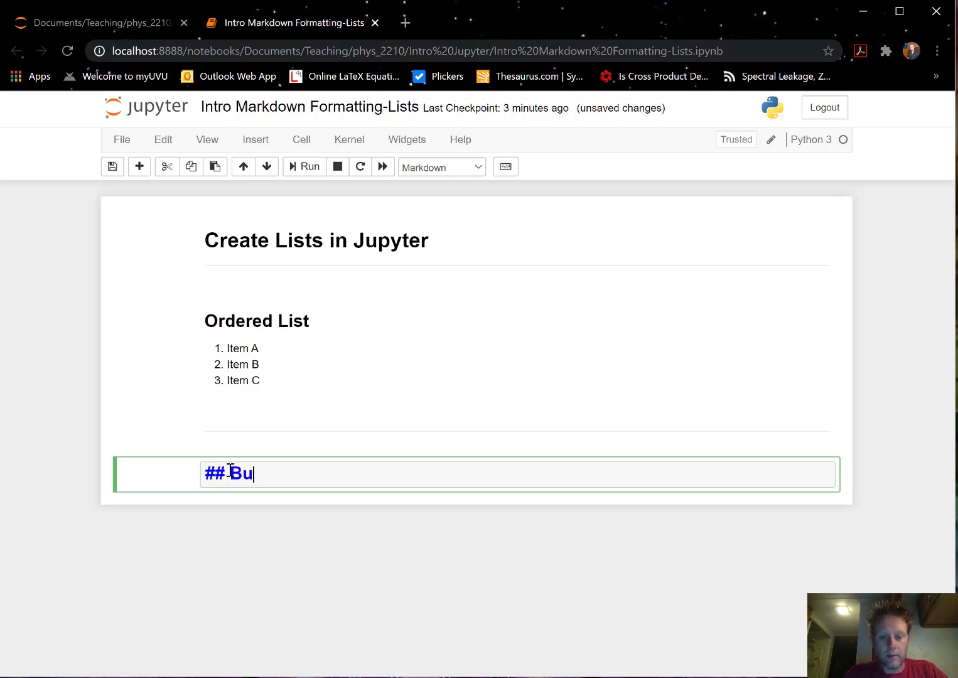
type("llet List")
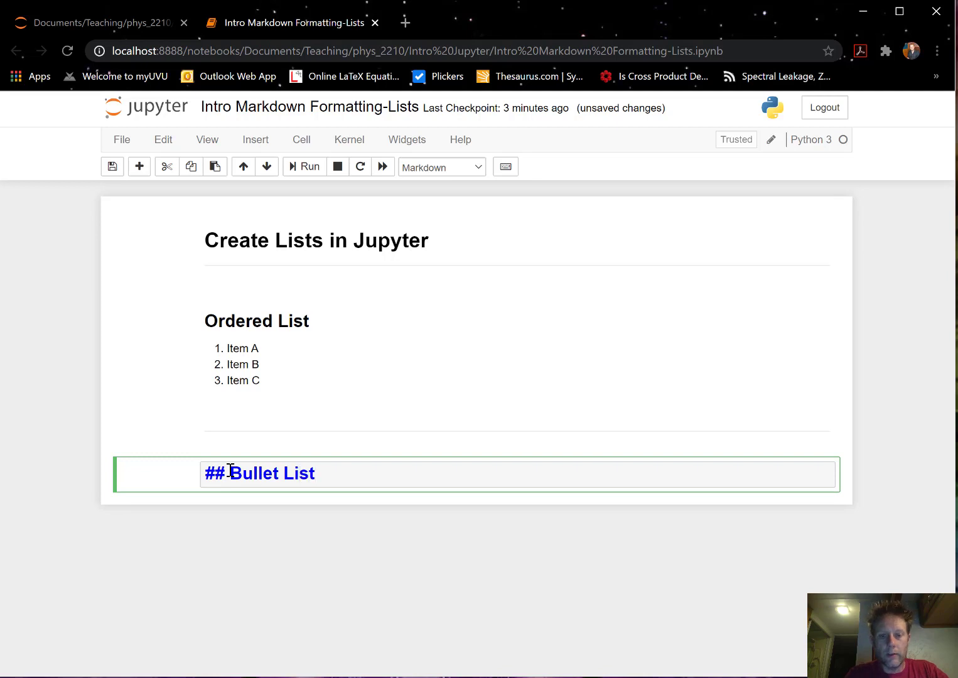
key("Return")
key("Return")
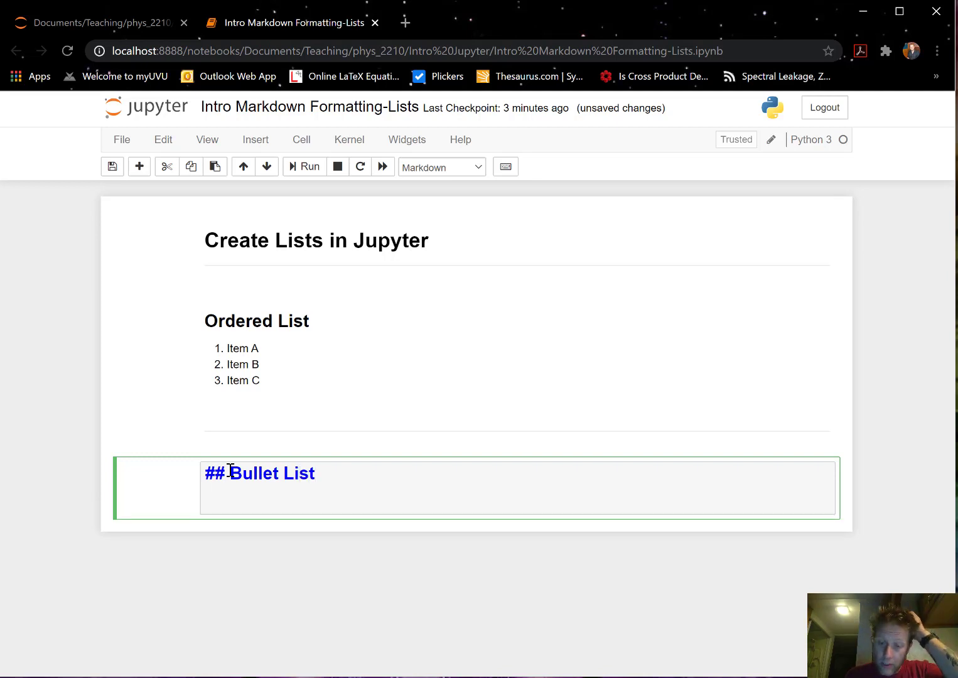
type("*")
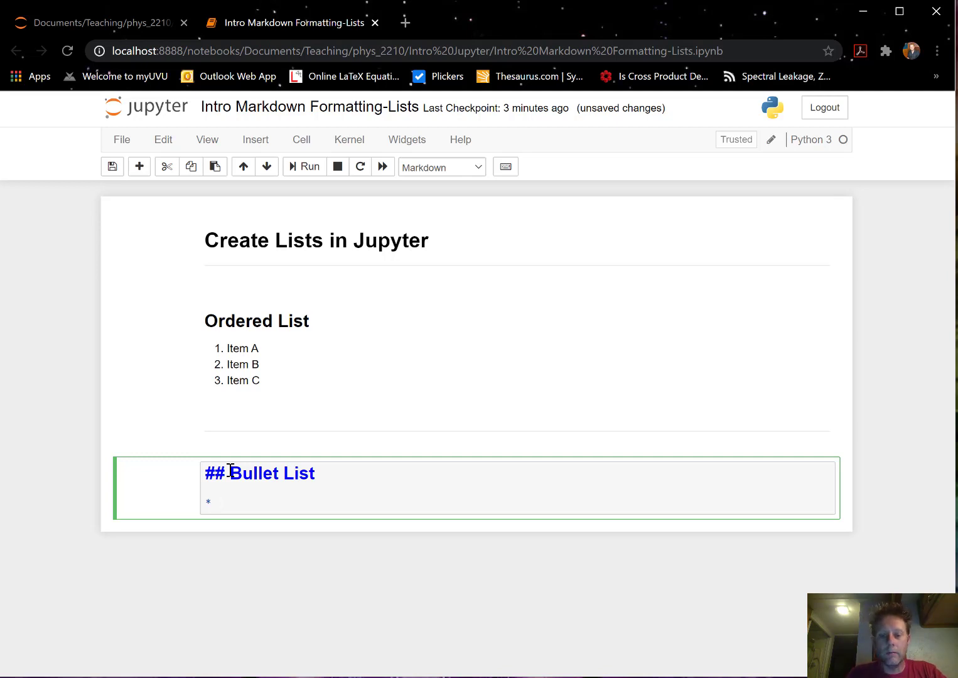
type("Item A")
Step: Enter bullets '* Item A', '* Item B', '* Item C' and render the cell
key("Return")
type("* I")
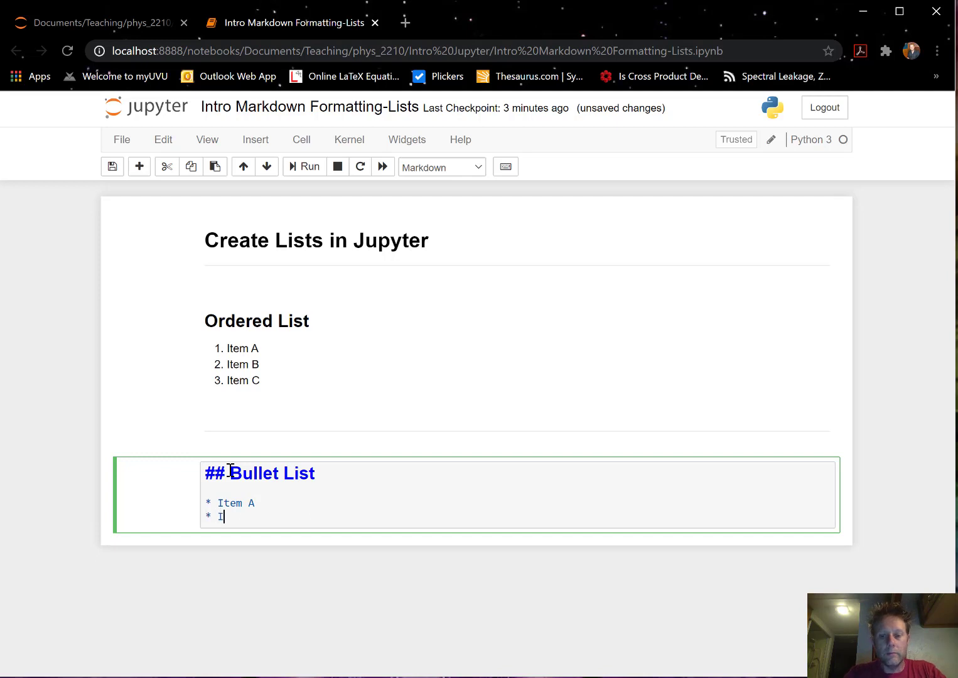
type("tem B")
key("Return")
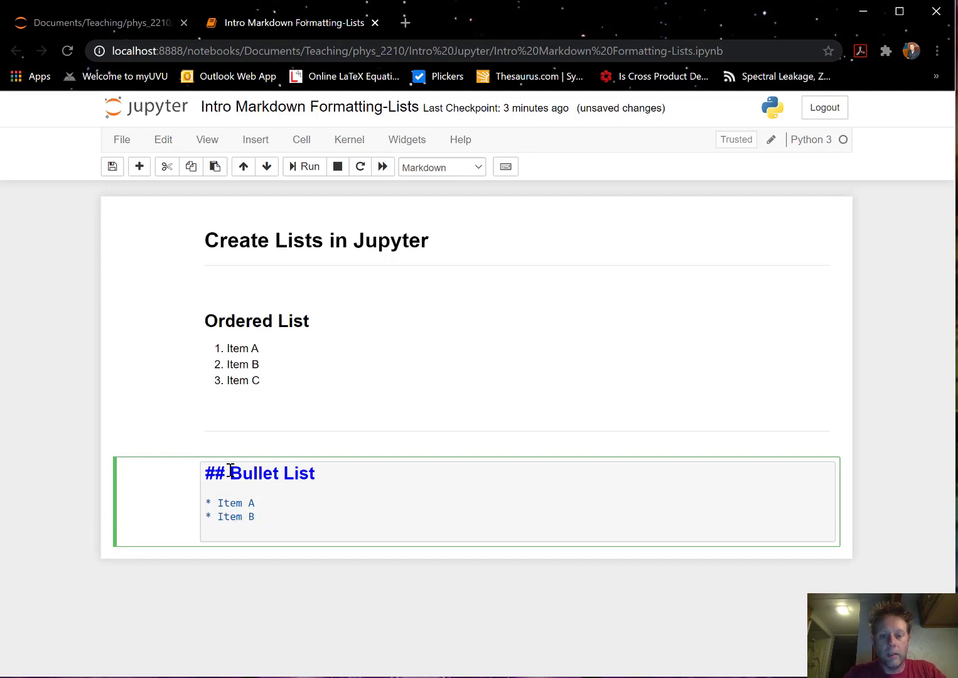
type("* Item C")
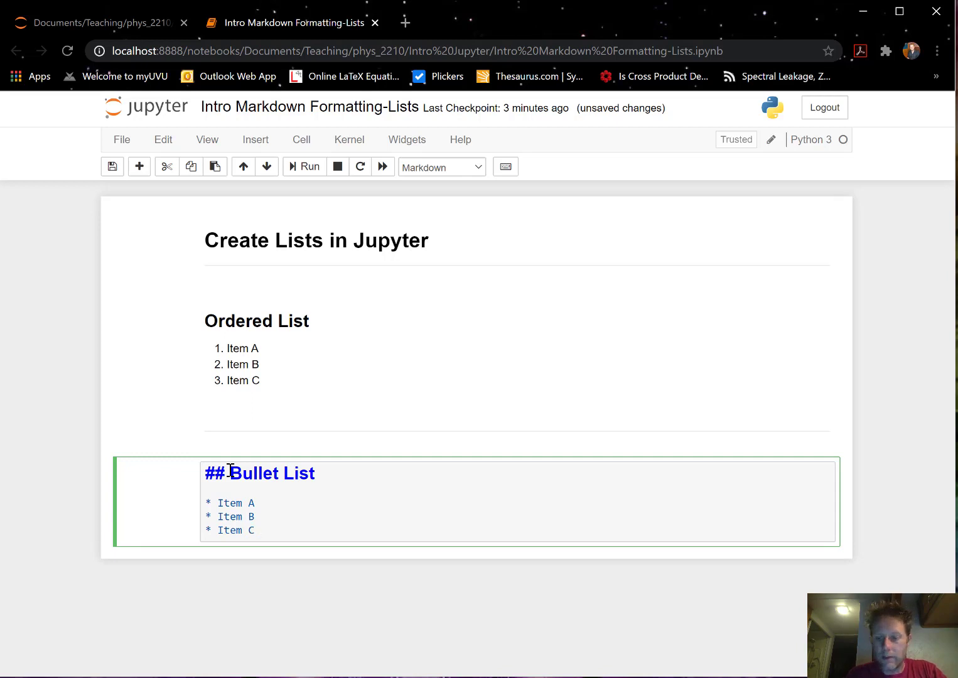
key("shift+Return")
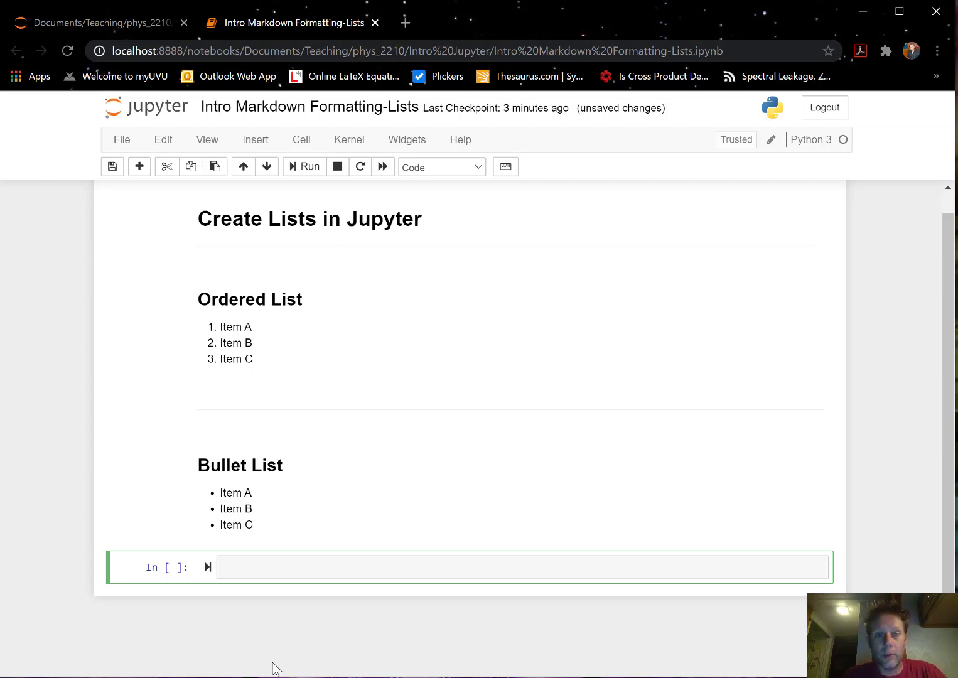
left_click(748, 658)
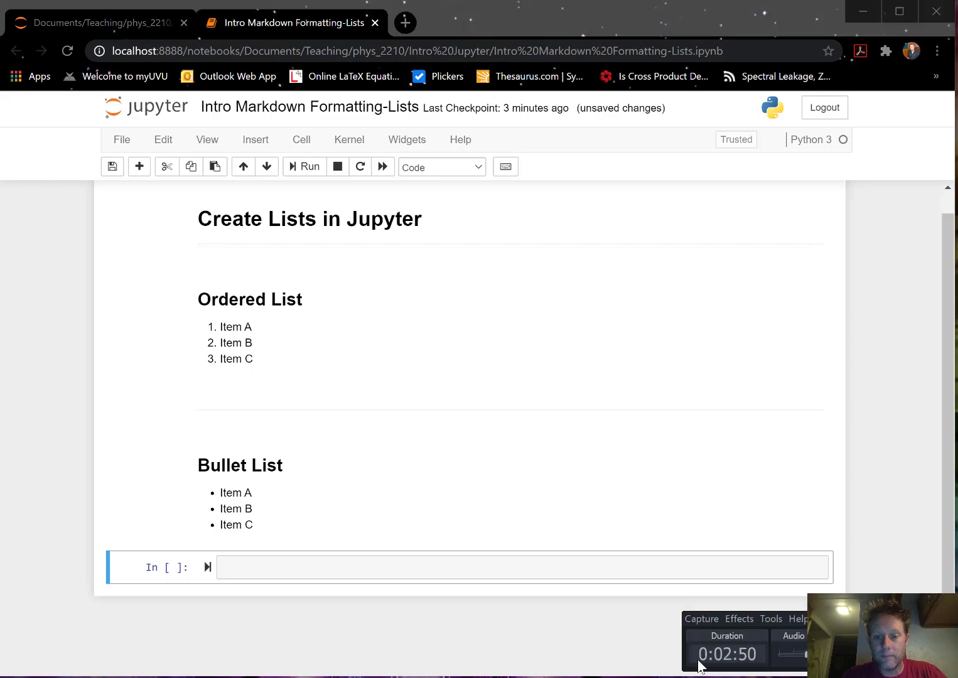